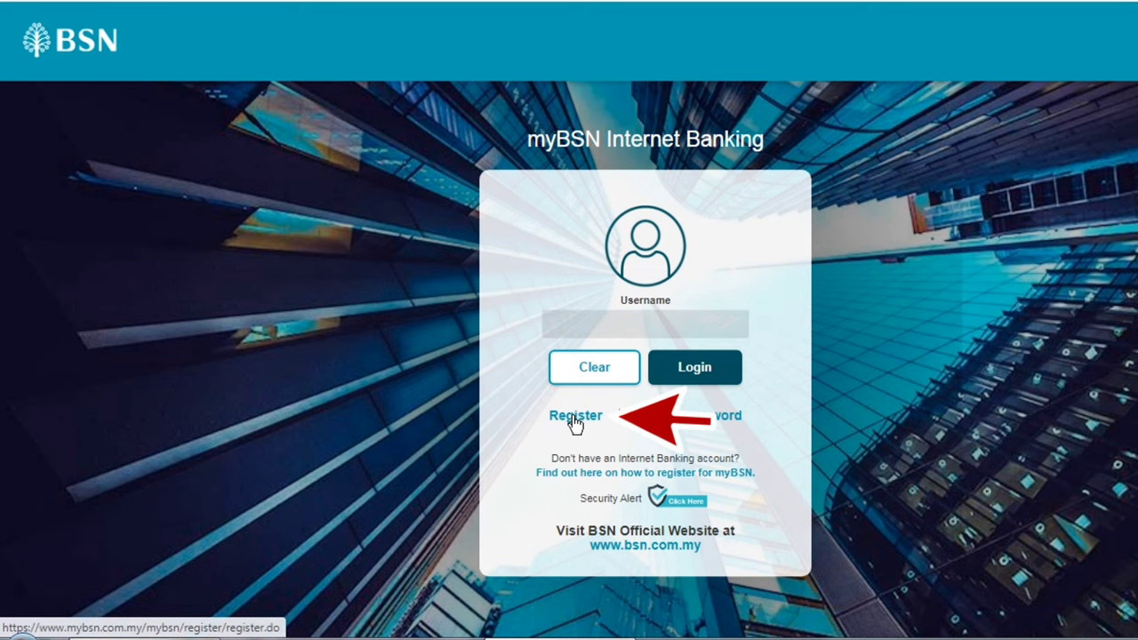
Step: Start registration, scroll through the Terms & Conditions, accept them and continue
{"action": "left_click", "coordinate": [574, 423]}
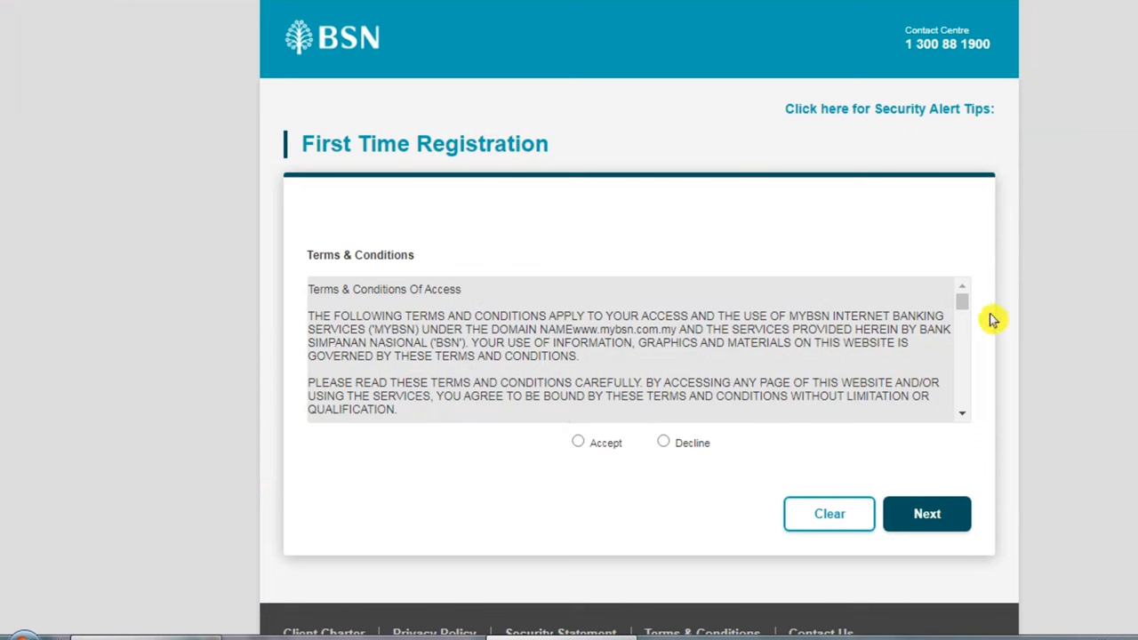
{"action": "left_click", "coordinate": [964, 304]}
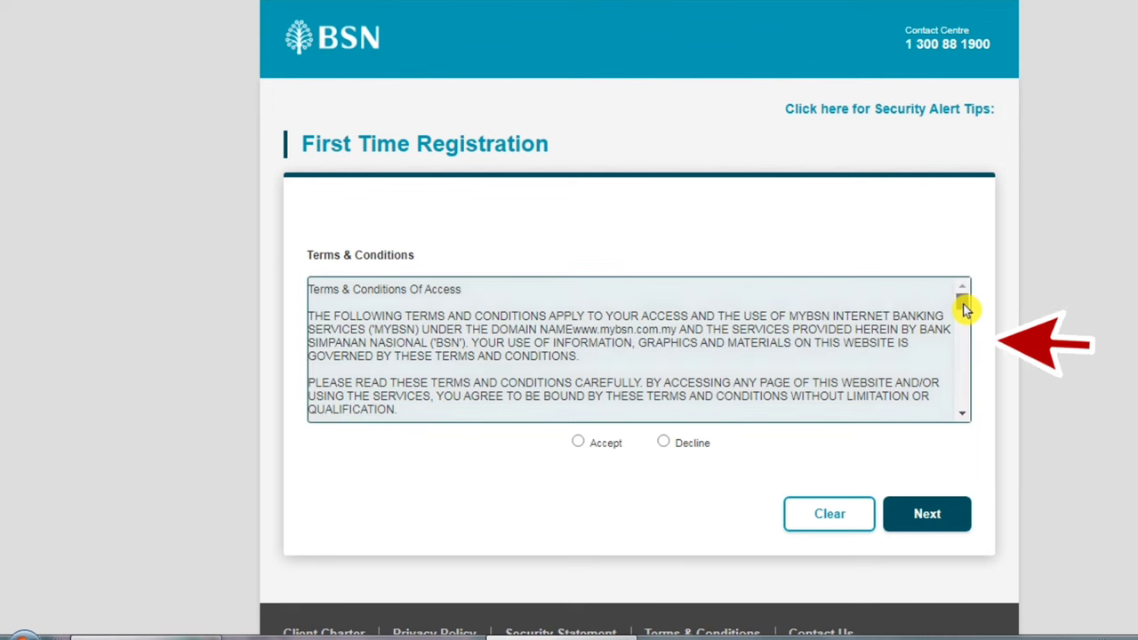
{"action": "left_click_drag", "start_coordinate": [966, 306], "coordinate": [967, 339]}
{"action": "scroll", "coordinate": [967, 339], "scroll_direction": "down", "scroll_amount": 2}
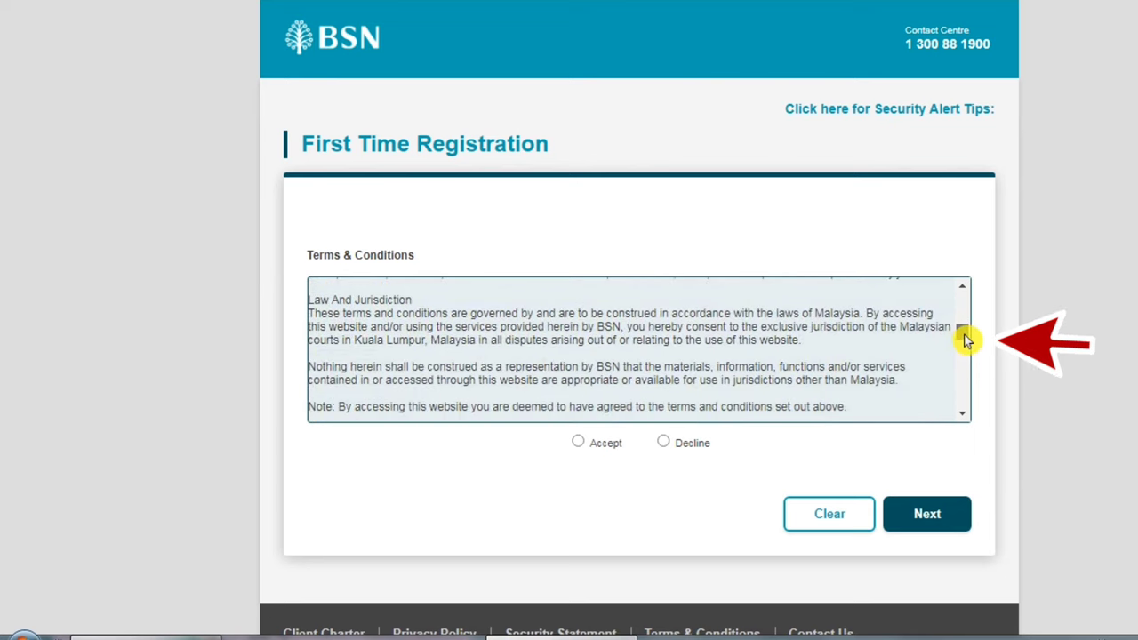
{"action": "scroll", "coordinate": [966, 341], "scroll_direction": "down", "scroll_amount": 3}
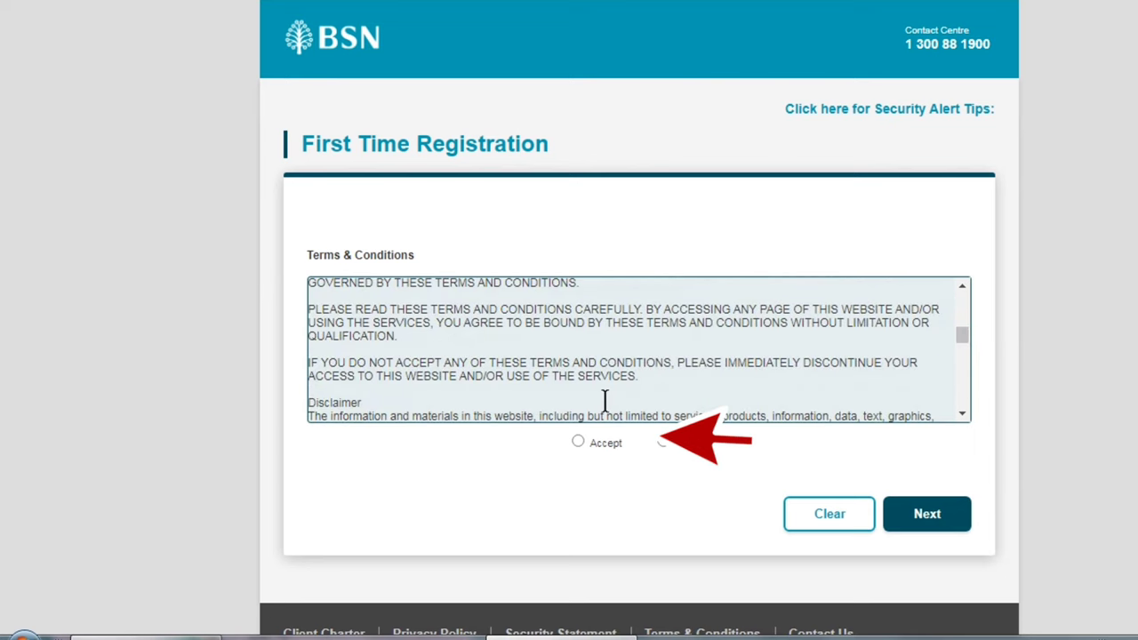
{"action": "left_click", "coordinate": [581, 444]}
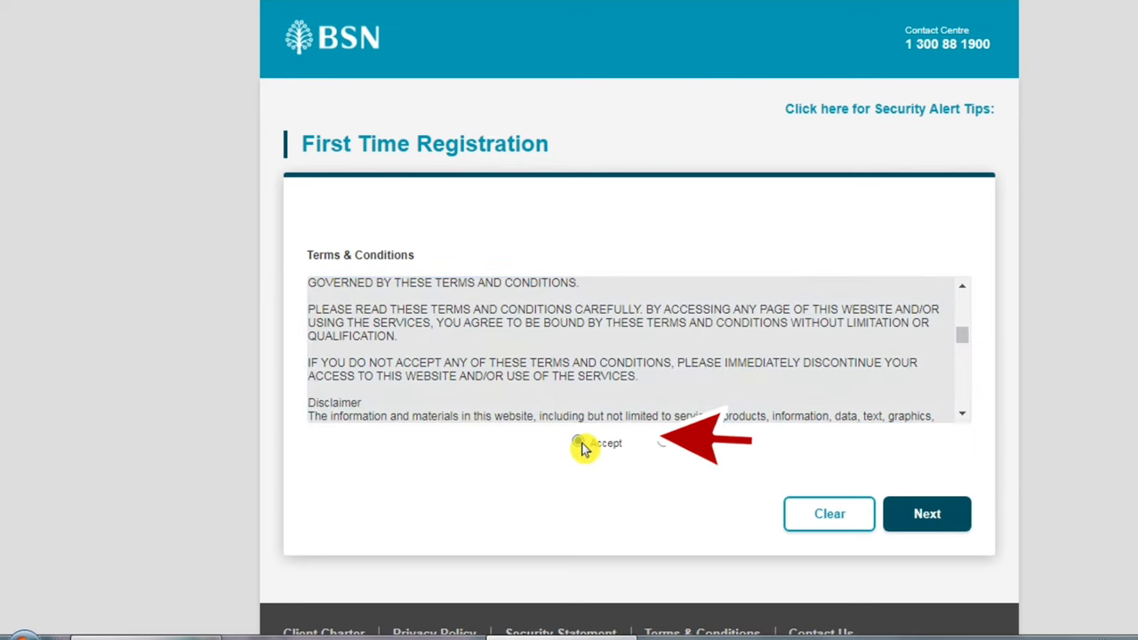
{"action": "left_click", "coordinate": [916, 527]}
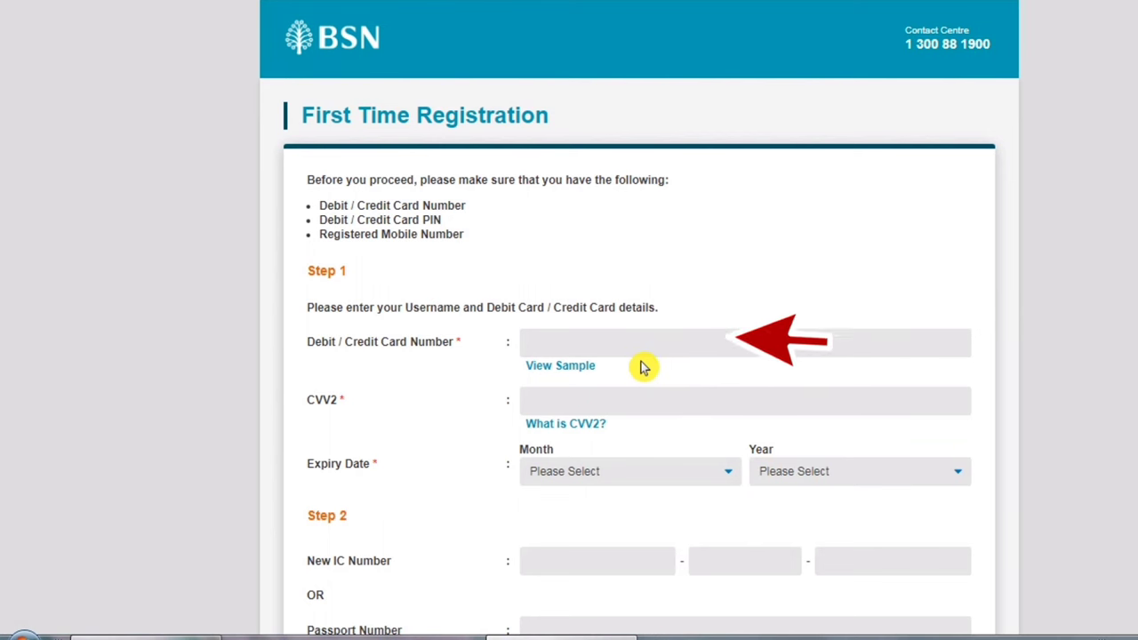
Step: Enter the card number and the Debit Card PIN after checking the sample card
{"action": "left_click", "coordinate": [569, 367]}
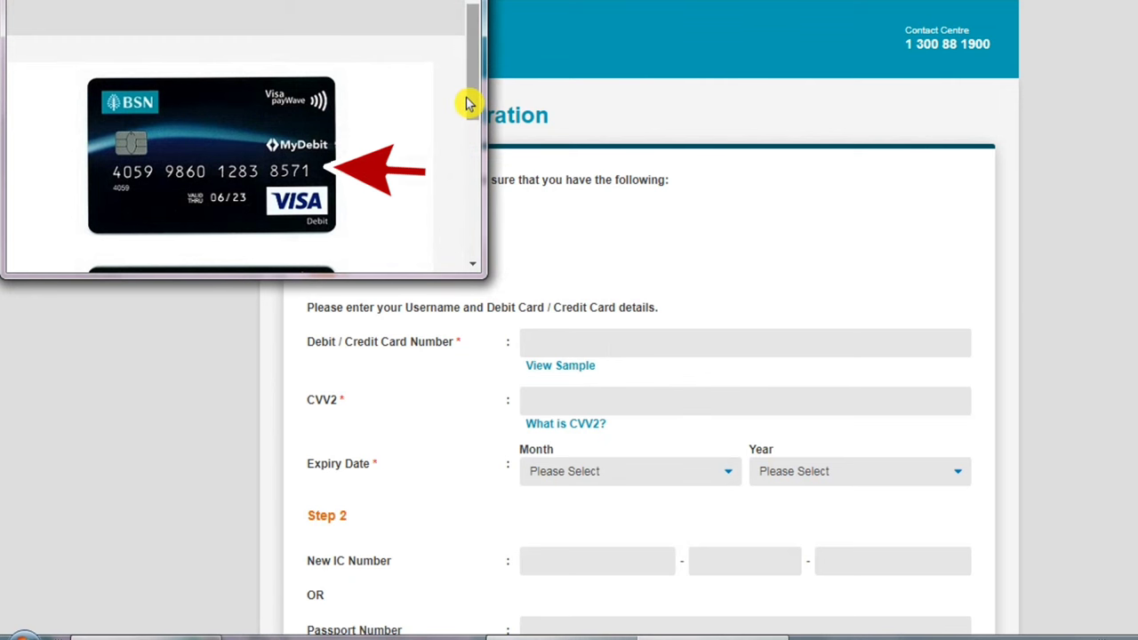
{"action": "left_click", "coordinate": [568, 342]}
{"action": "type", "text": "MISTERTUTORIAL"}
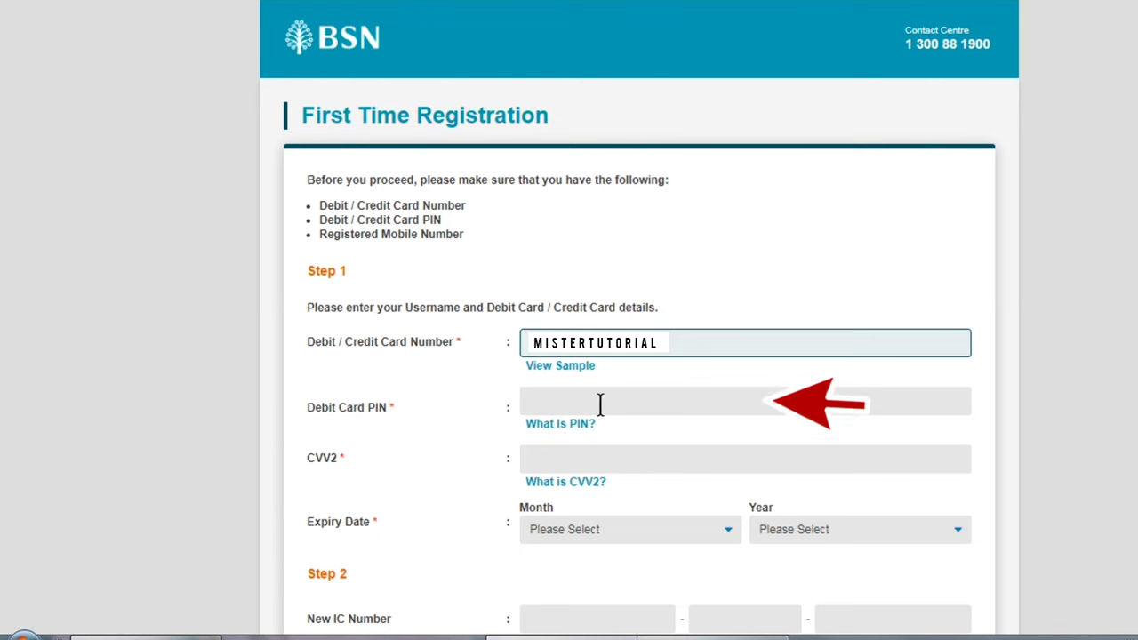
{"action": "left_click", "coordinate": [599, 402]}
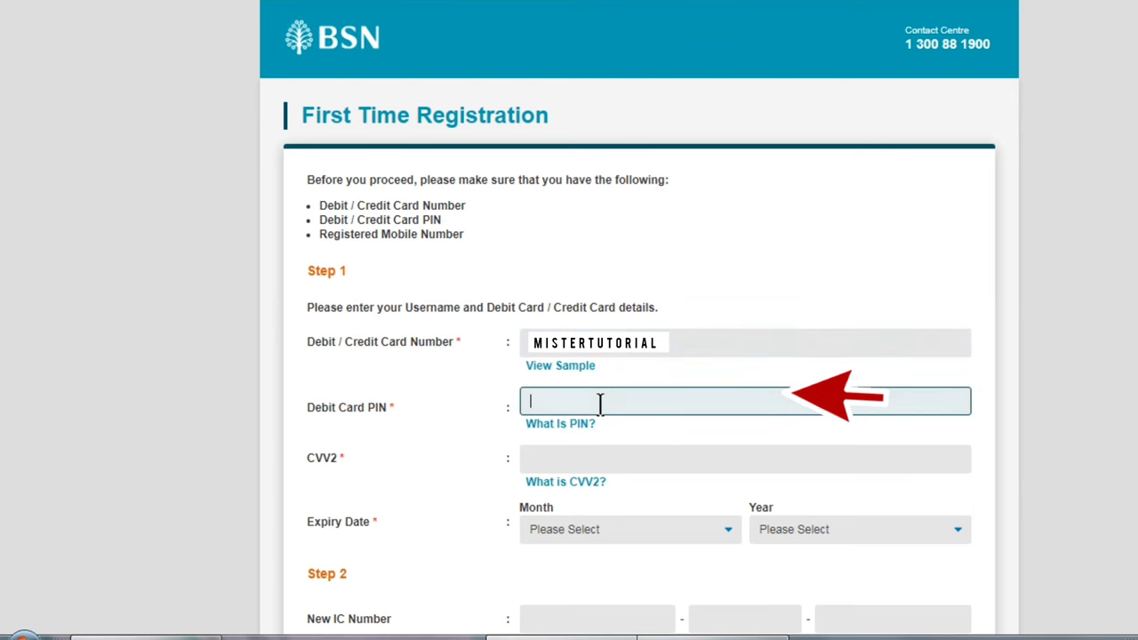
{"action": "type", "text": "123456"}
{"action": "key", "text": "Tab"}
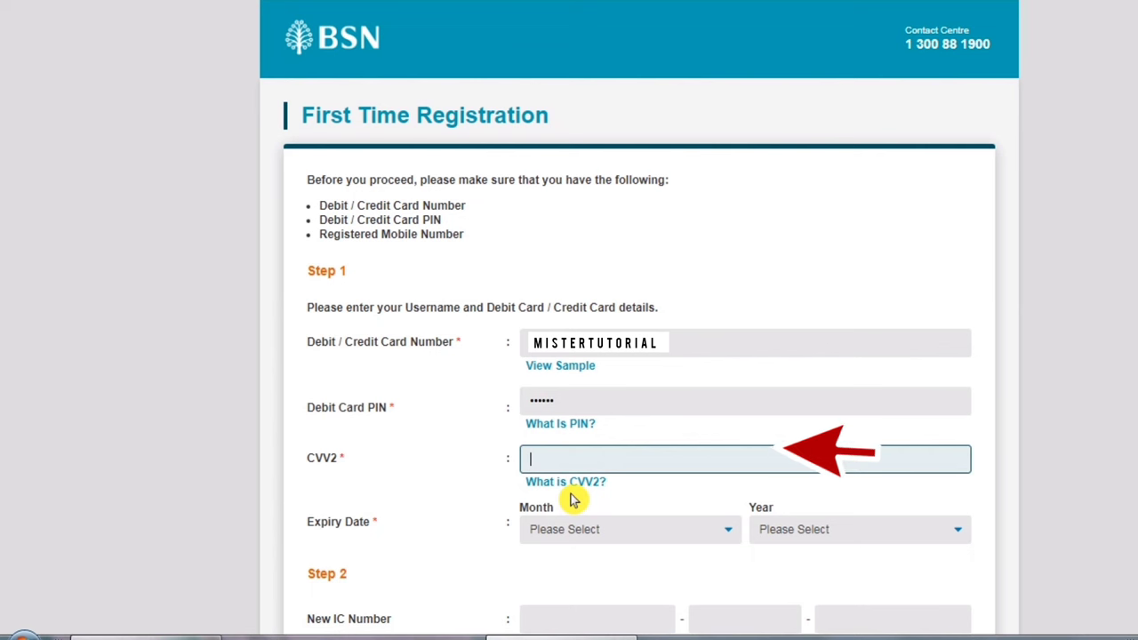
Step: Fill in the CVV2, expiry 06/2030 and New IC Number, and submit the details
{"action": "left_click", "coordinate": [570, 488]}
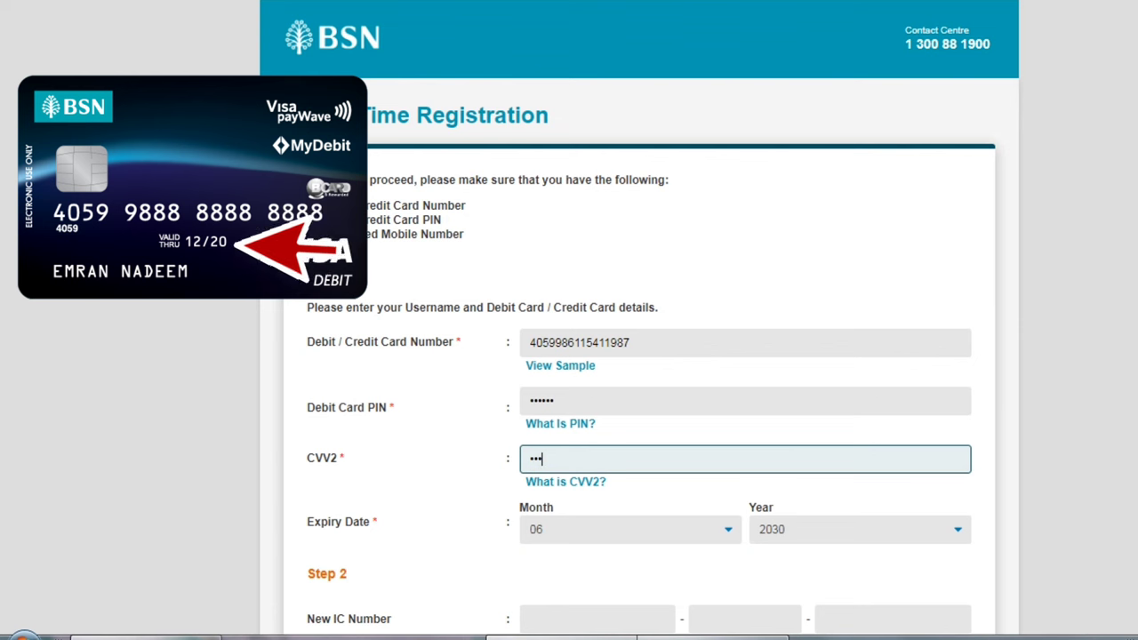
{"action": "scroll", "coordinate": [610, 342], "scroll_direction": "down", "scroll_amount": 3}
{"action": "left_click", "coordinate": [611, 342]}
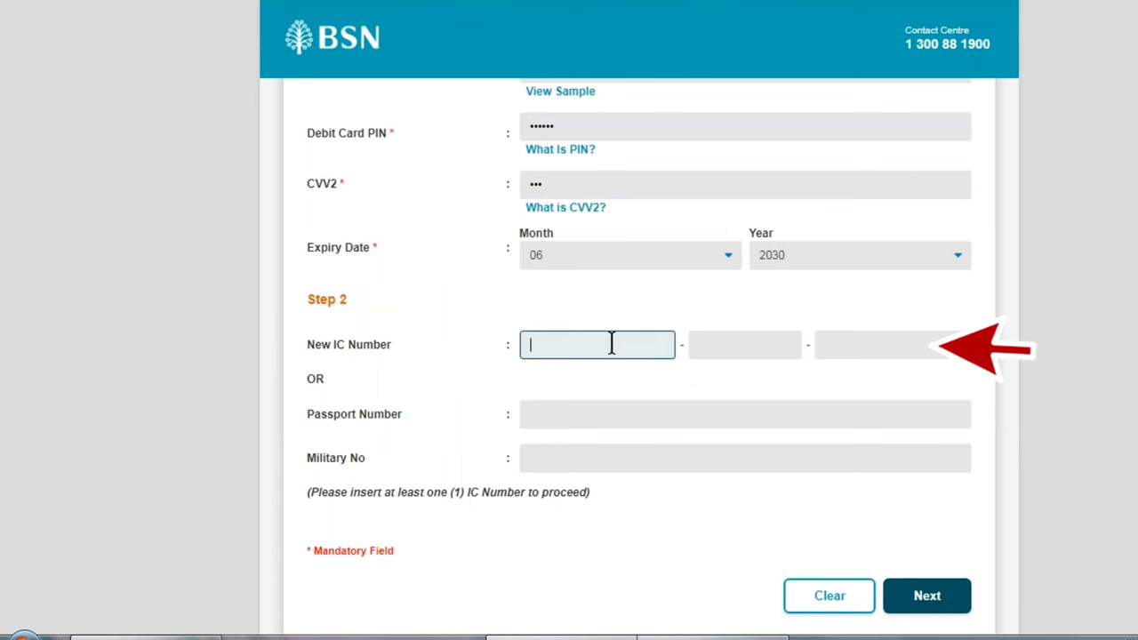
{"action": "type", "text": "MISTERTUTORIAL"}
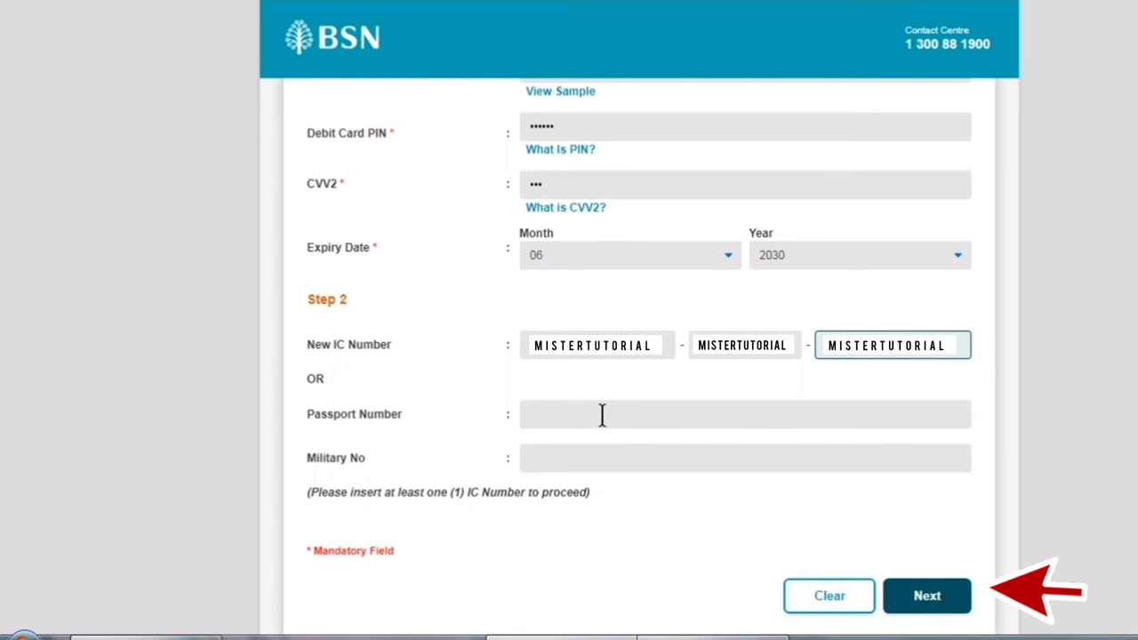
{"action": "left_click", "coordinate": [941, 603]}
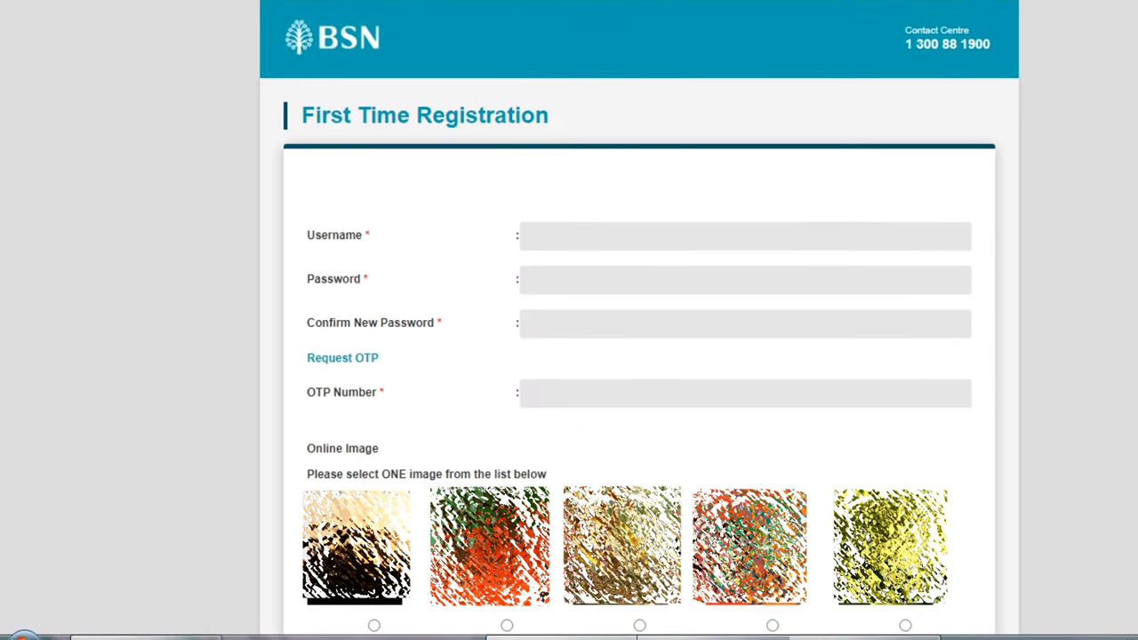
Step: Enter the new username, then the password in Password and Confirm New Password
{"action": "left_click", "coordinate": [743, 229]}
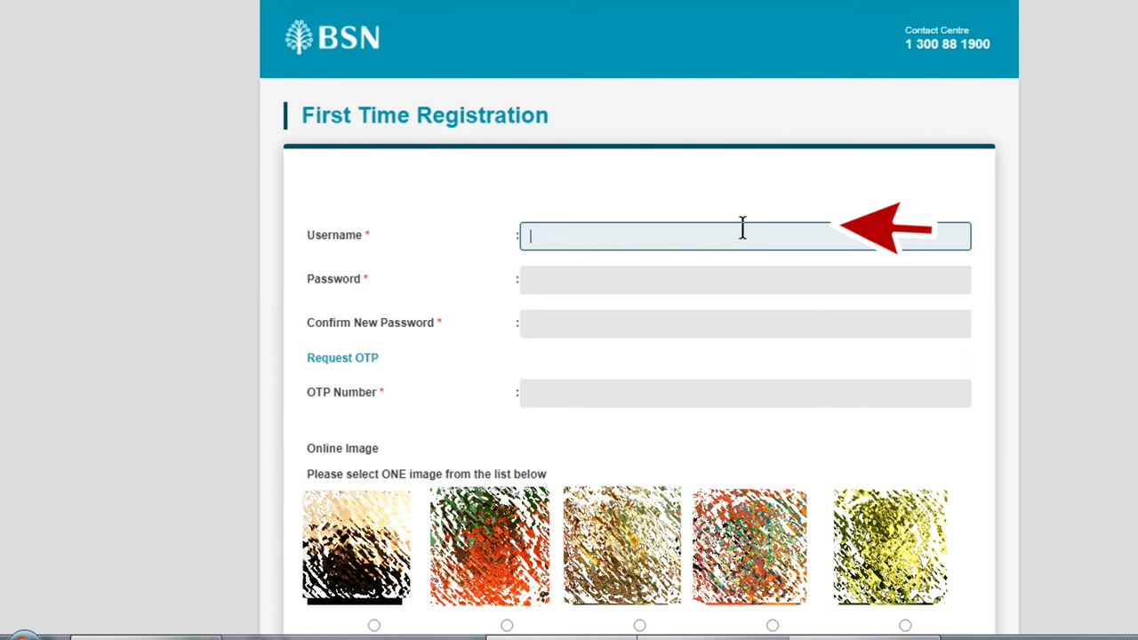
{"action": "type", "text": "MISTERTUTORIAL"}
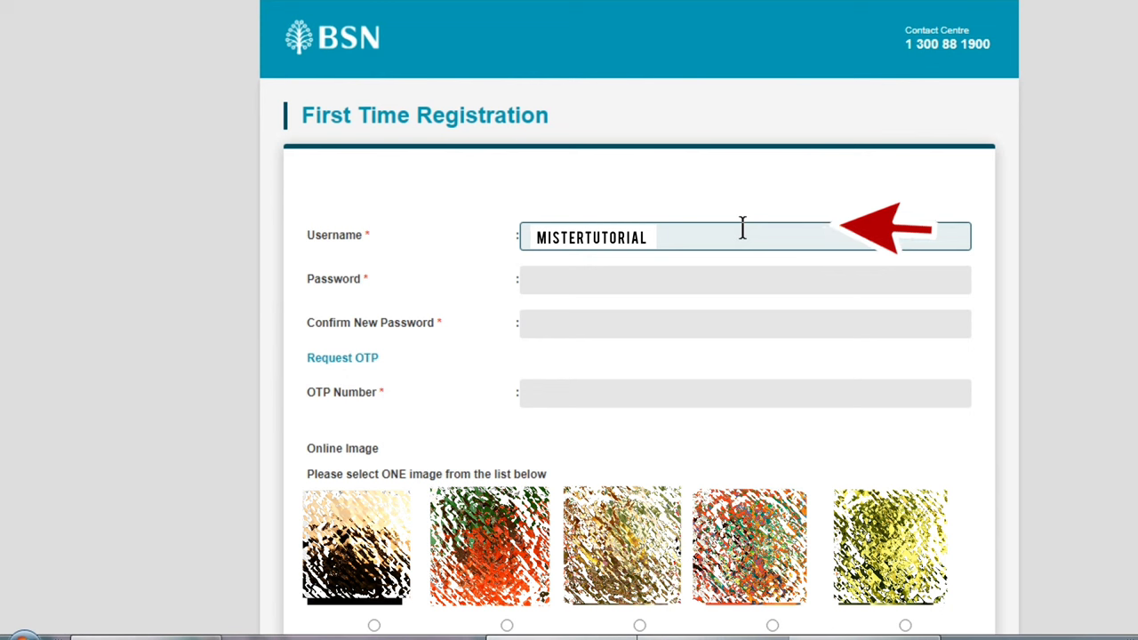
{"action": "left_click", "coordinate": [719, 275]}
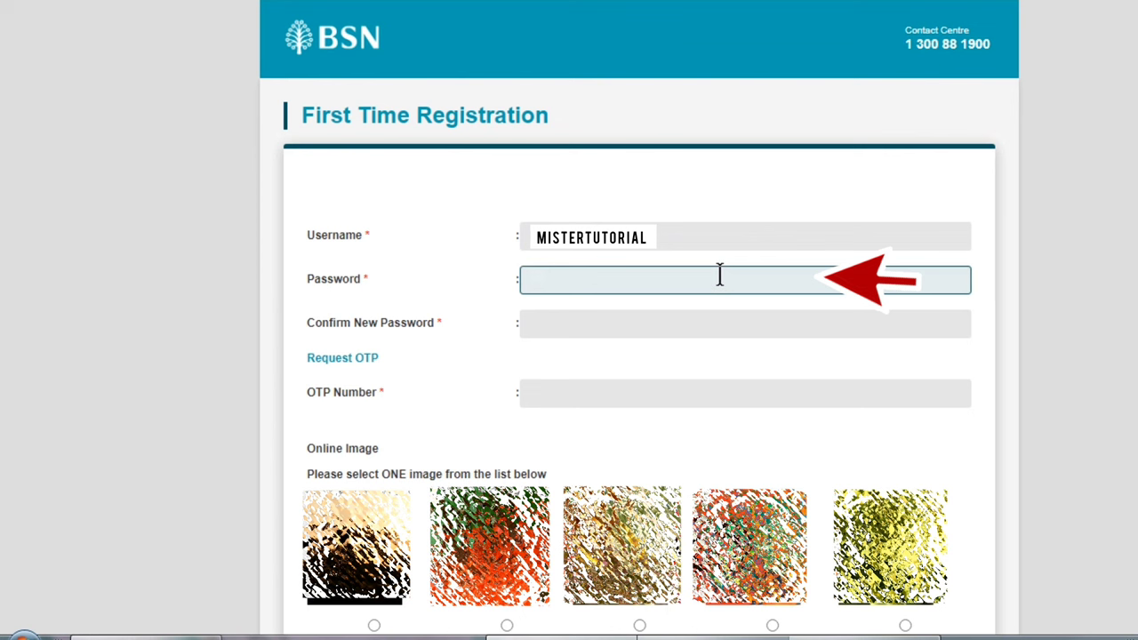
{"action": "type", "text": "**********"}
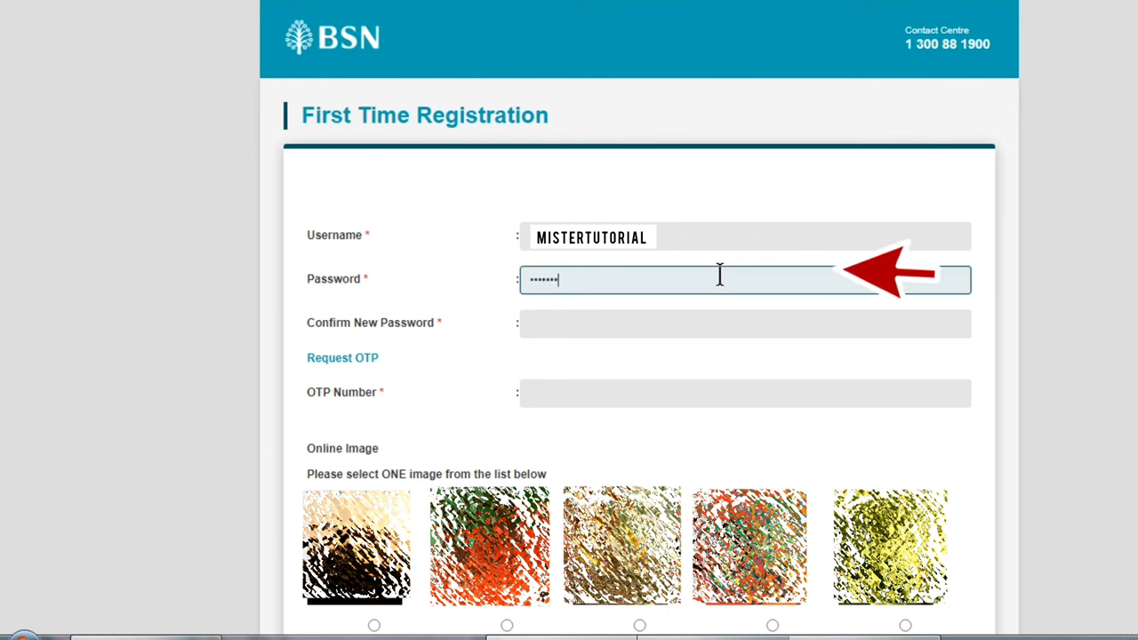
{"action": "type", "text": "**"}
{"action": "left_click", "coordinate": [661, 323]}
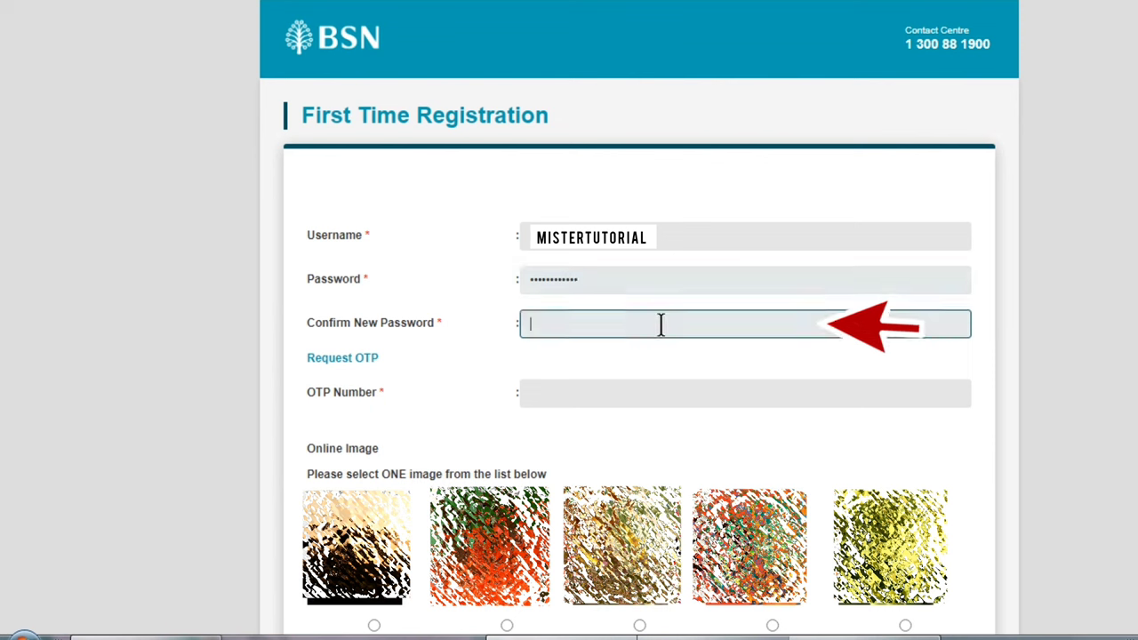
{"action": "type", "text": "***********"}
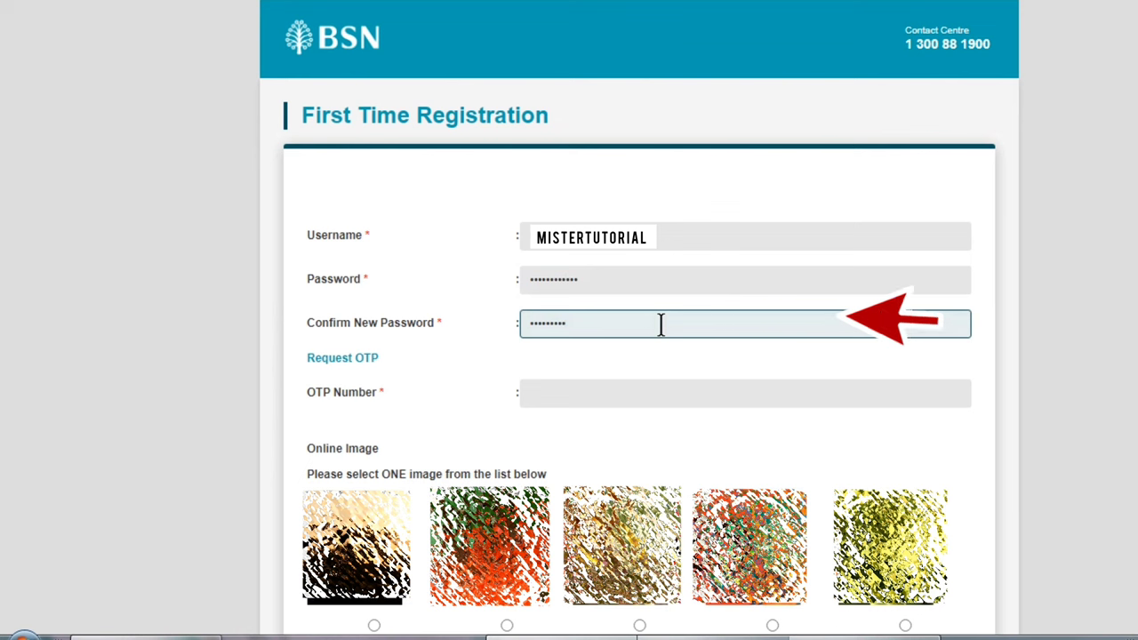
{"action": "type", "text": "**"}
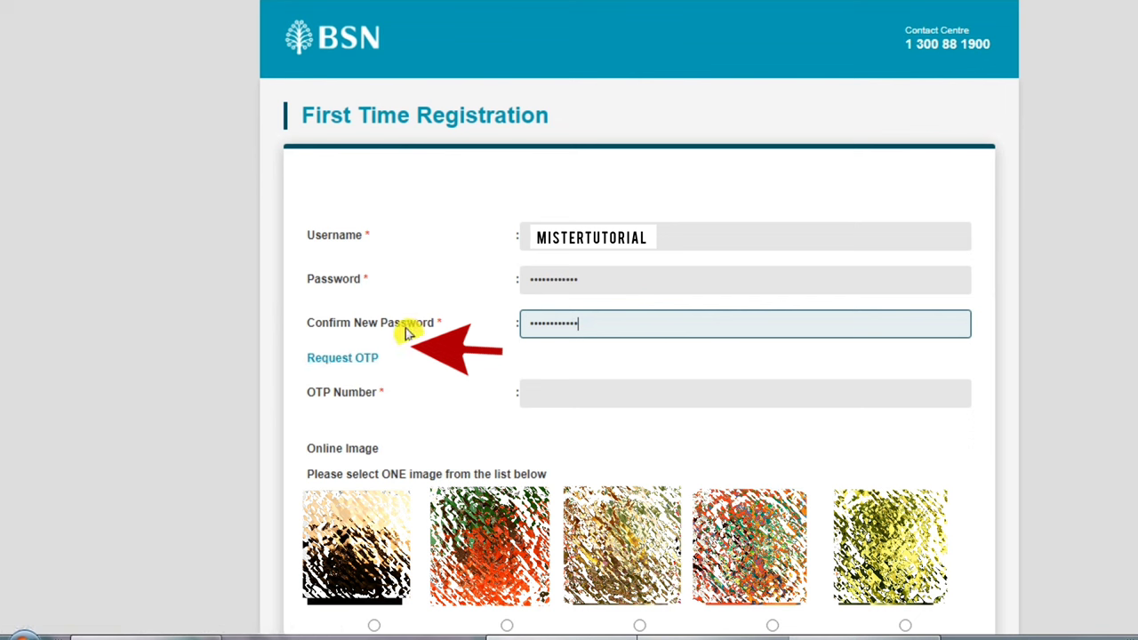
Step: Request an OTP to the registered mobile and enter the received OTP Number
{"action": "left_click", "coordinate": [368, 358]}
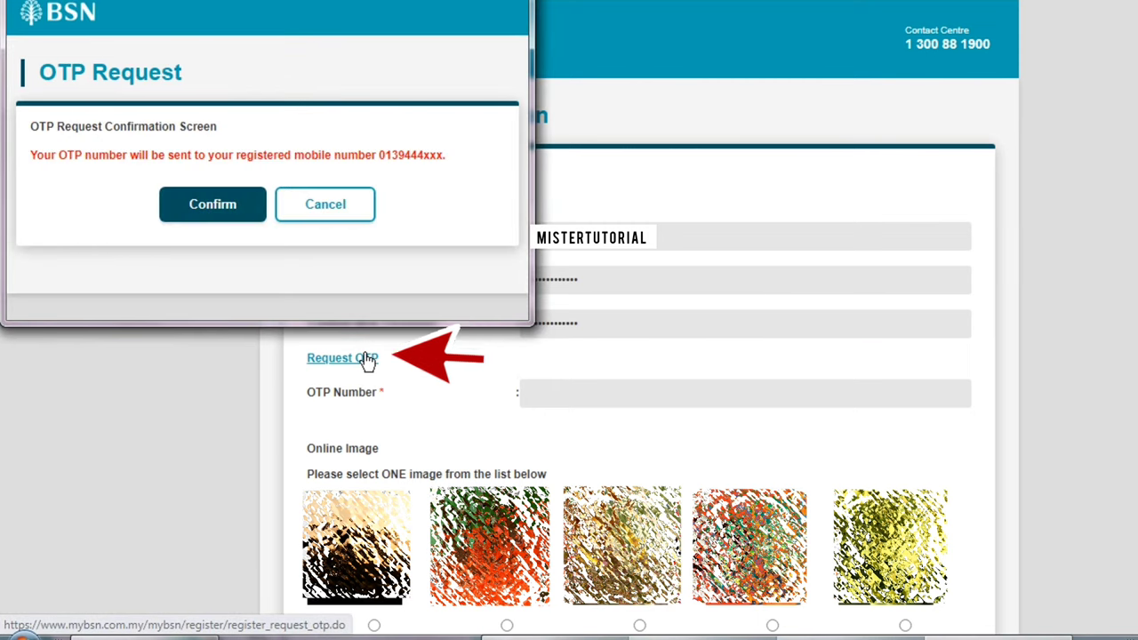
{"action": "left_click", "coordinate": [240, 205]}
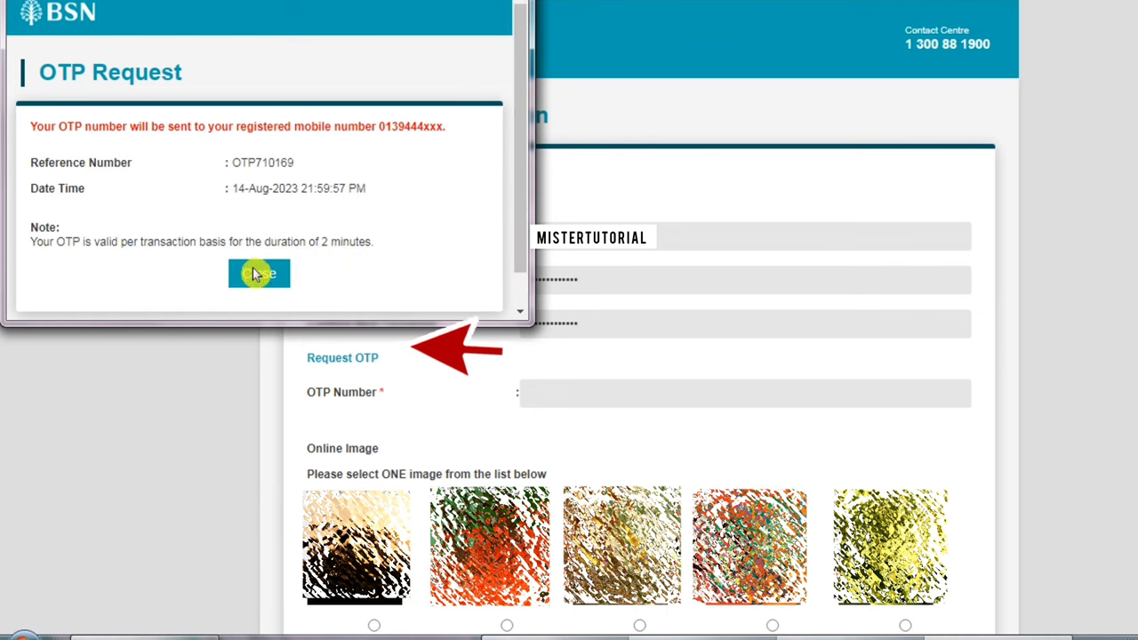
{"action": "left_click", "coordinate": [259, 273]}
{"action": "left_click", "coordinate": [574, 394]}
{"action": "type", "text": "123"}
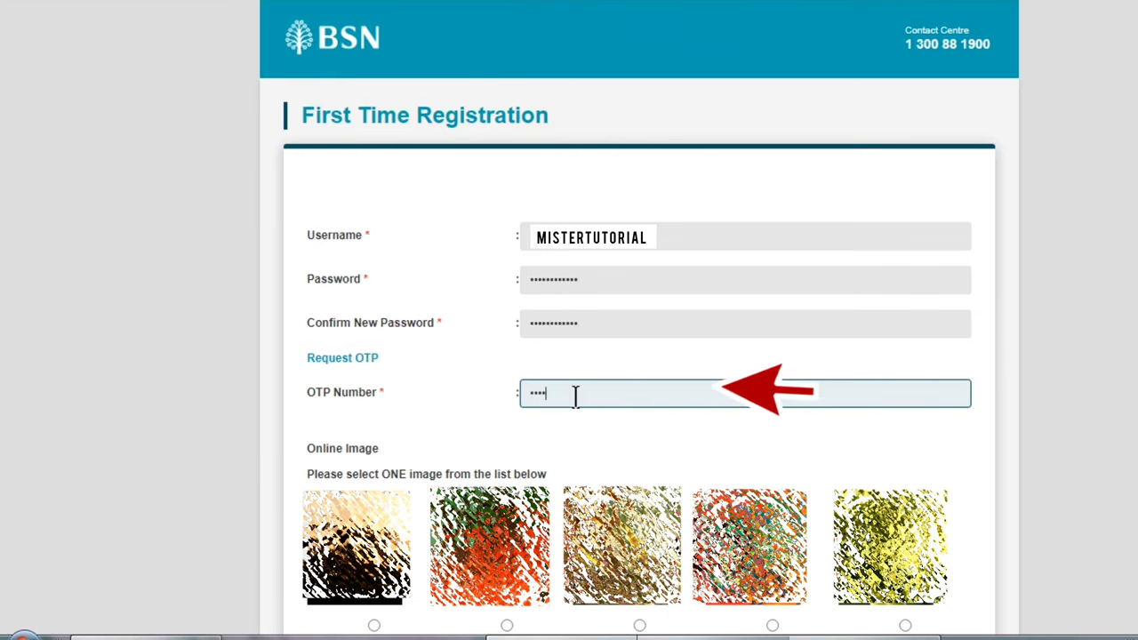
{"action": "type", "text": "456"}
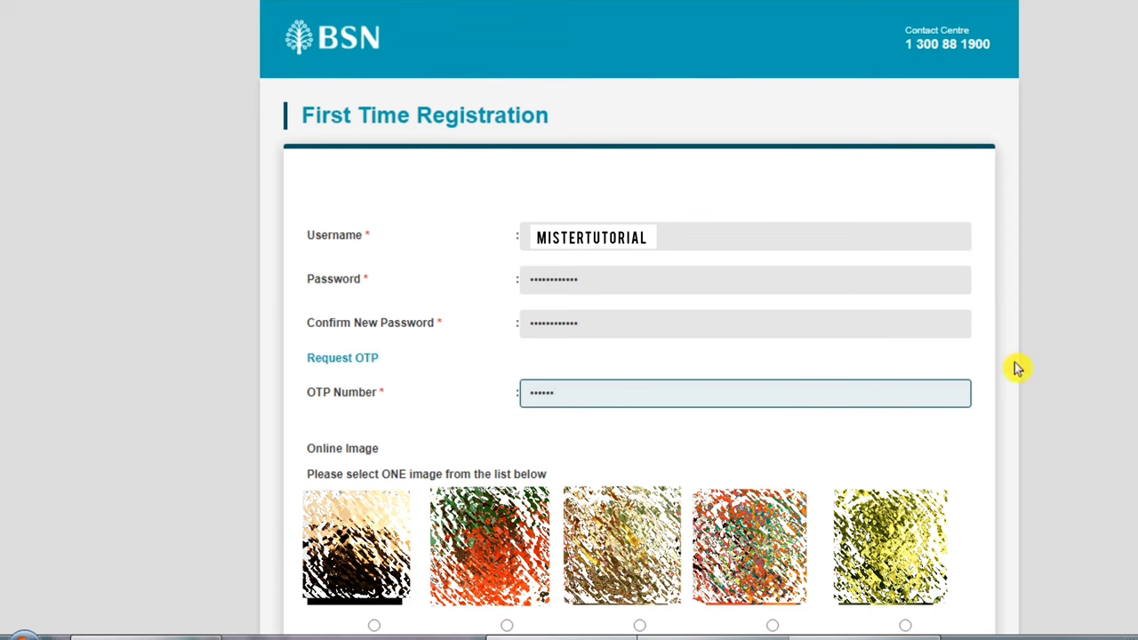
Step: Choose the second image as the Online Image and submit the registration
{"action": "scroll", "coordinate": [1014, 368], "scroll_direction": "down", "scroll_amount": 2}
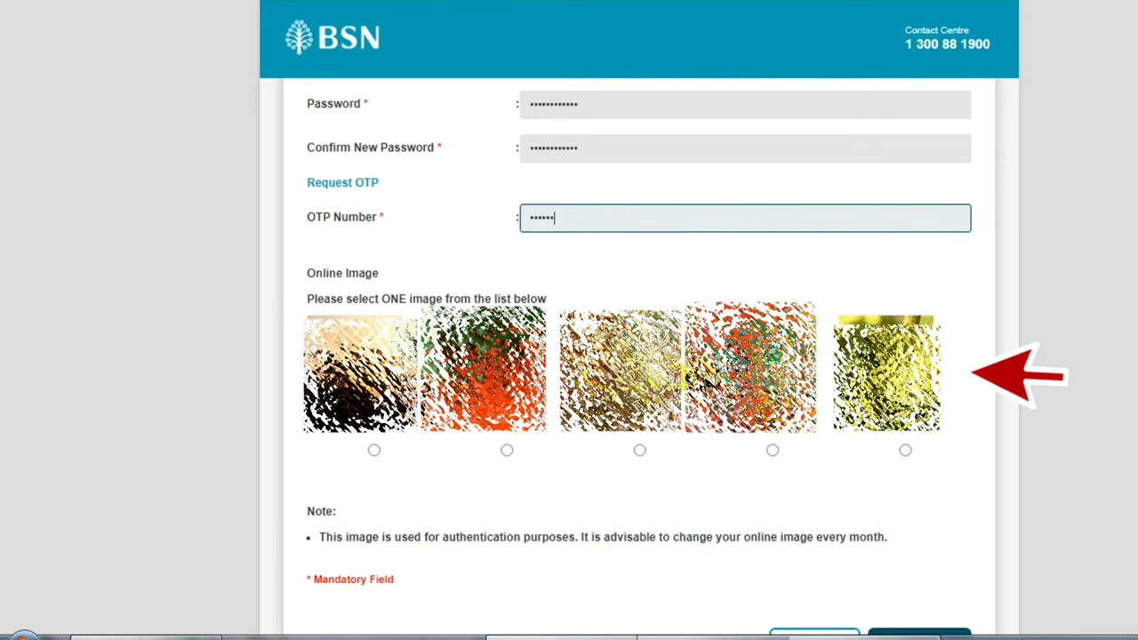
{"action": "left_click", "coordinate": [512, 451]}
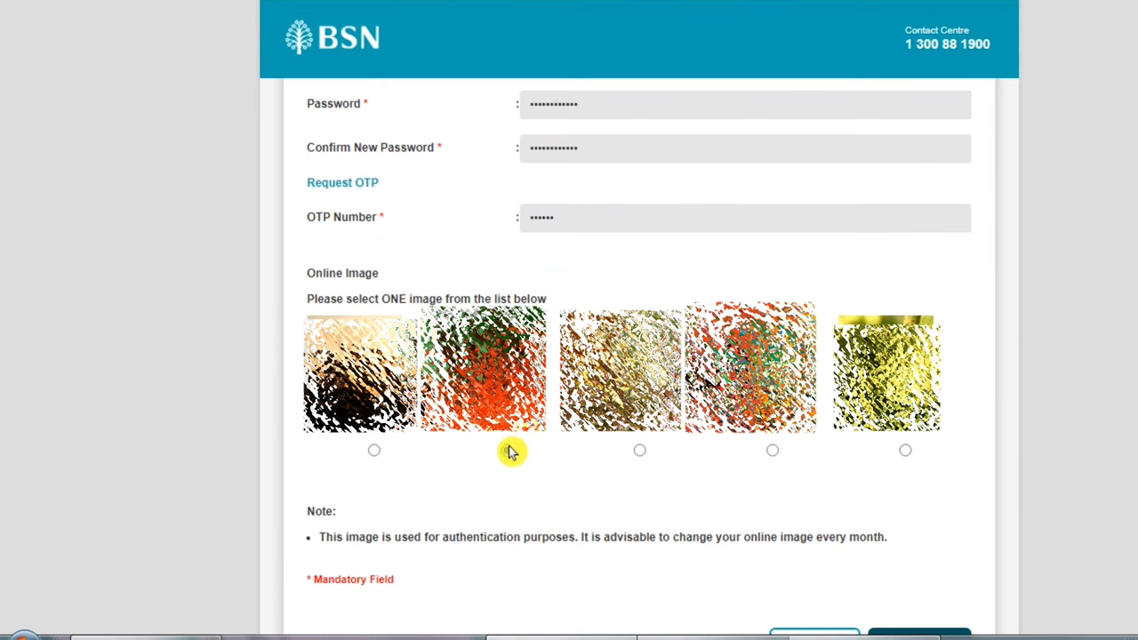
{"action": "scroll", "coordinate": [512, 451], "scroll_direction": "down", "scroll_amount": 2}
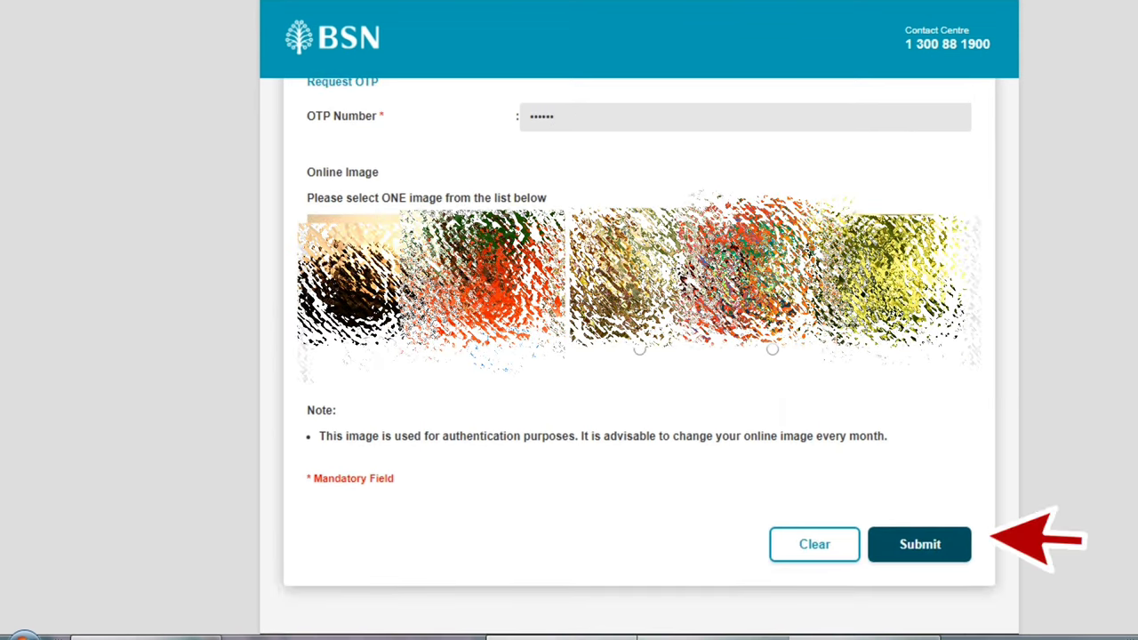
{"action": "left_click", "coordinate": [922, 555]}
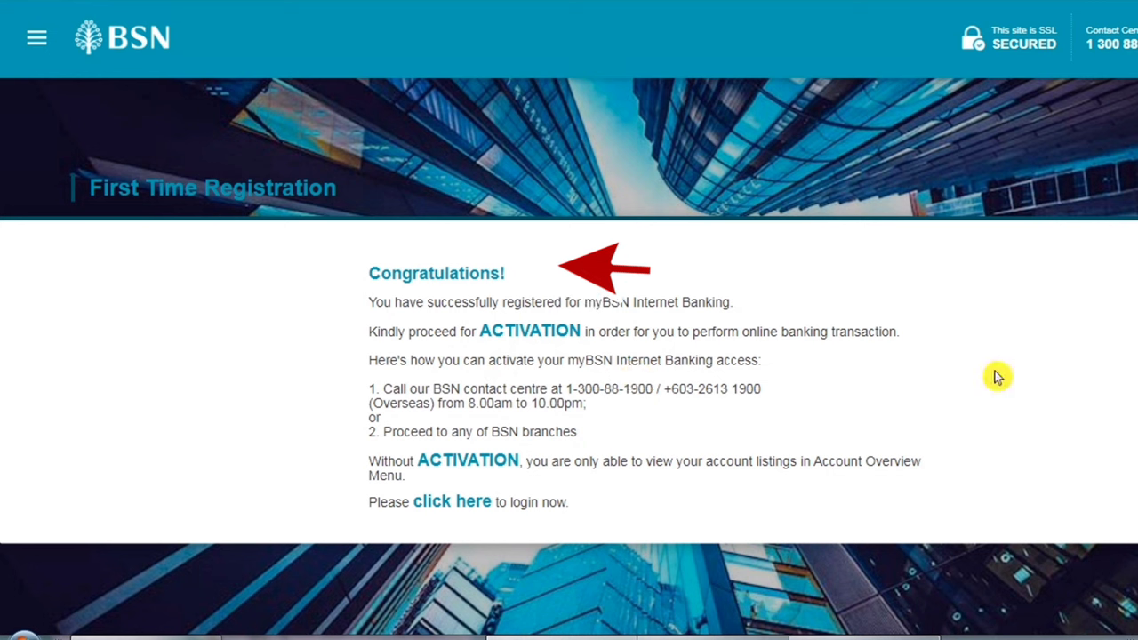
Step: Log in with the new username, confirm the security image, then enter the password
{"action": "left_click", "coordinate": [454, 509]}
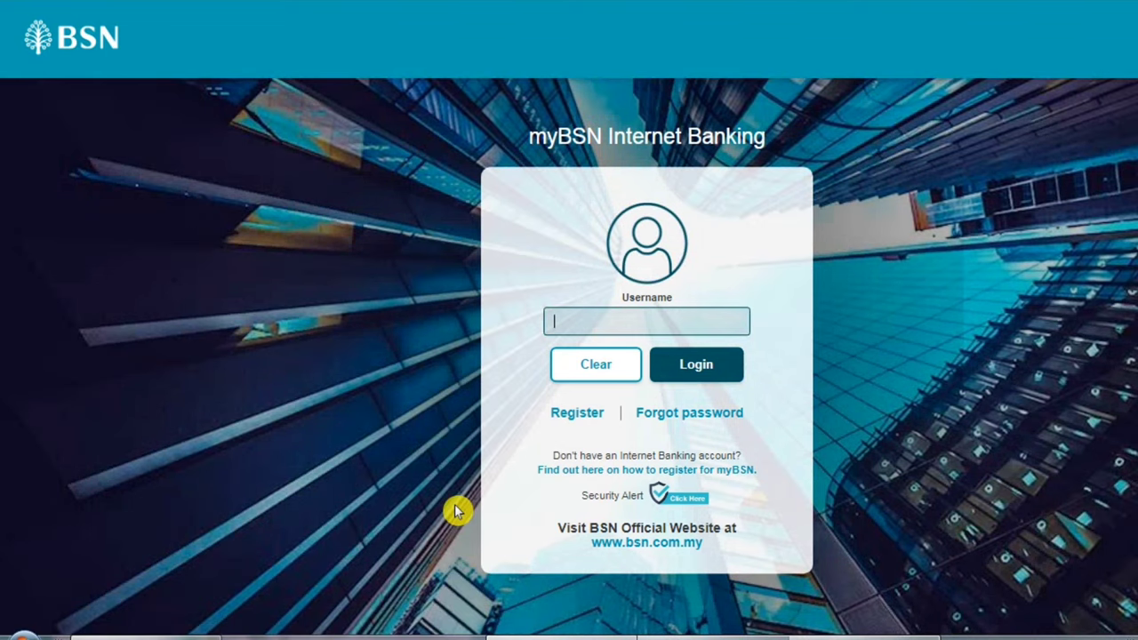
{"action": "left_click", "coordinate": [694, 337]}
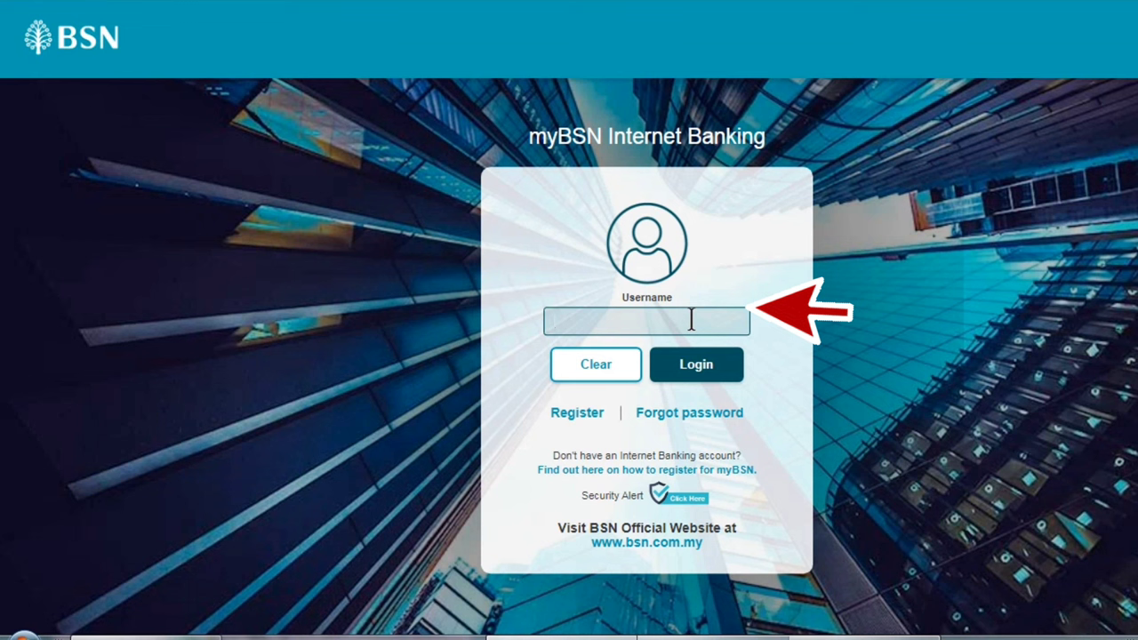
{"action": "type", "text": "MISTERTUTORIAL"}
{"action": "left_click", "coordinate": [698, 364]}
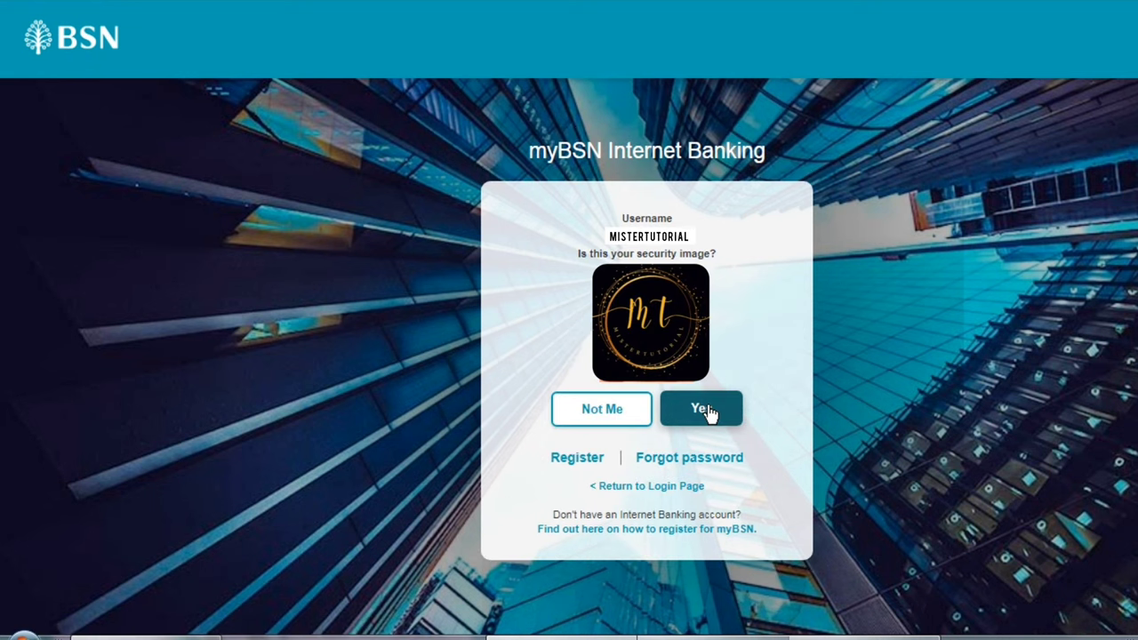
{"action": "left_click", "coordinate": [708, 411]}
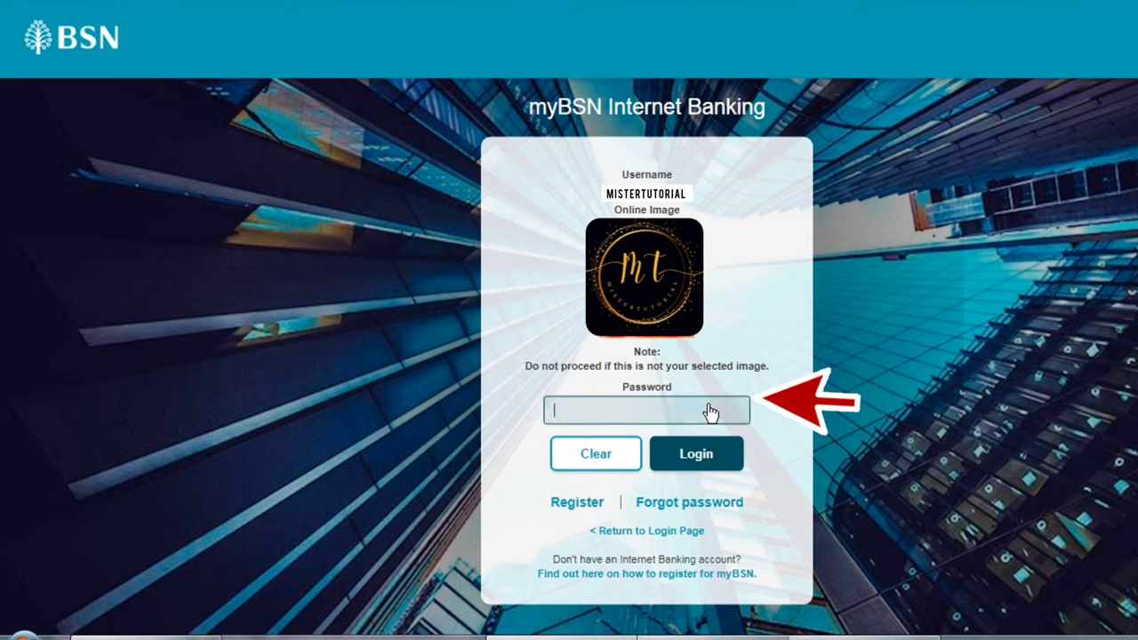
{"action": "type", "text": "••••••••••"}
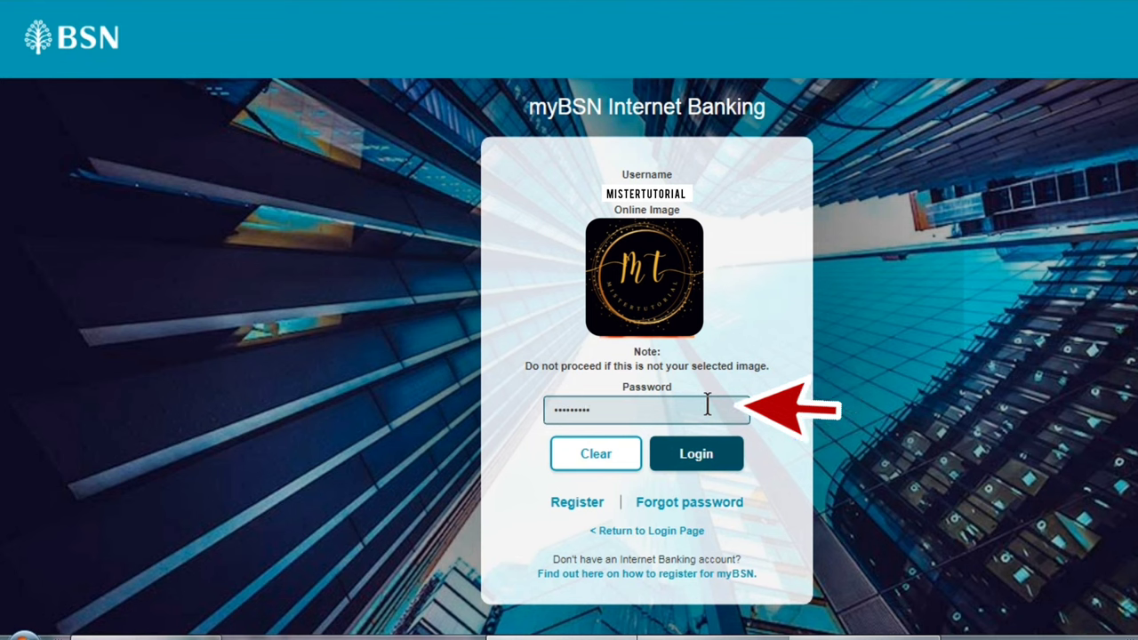
{"action": "type", "text": "••"}
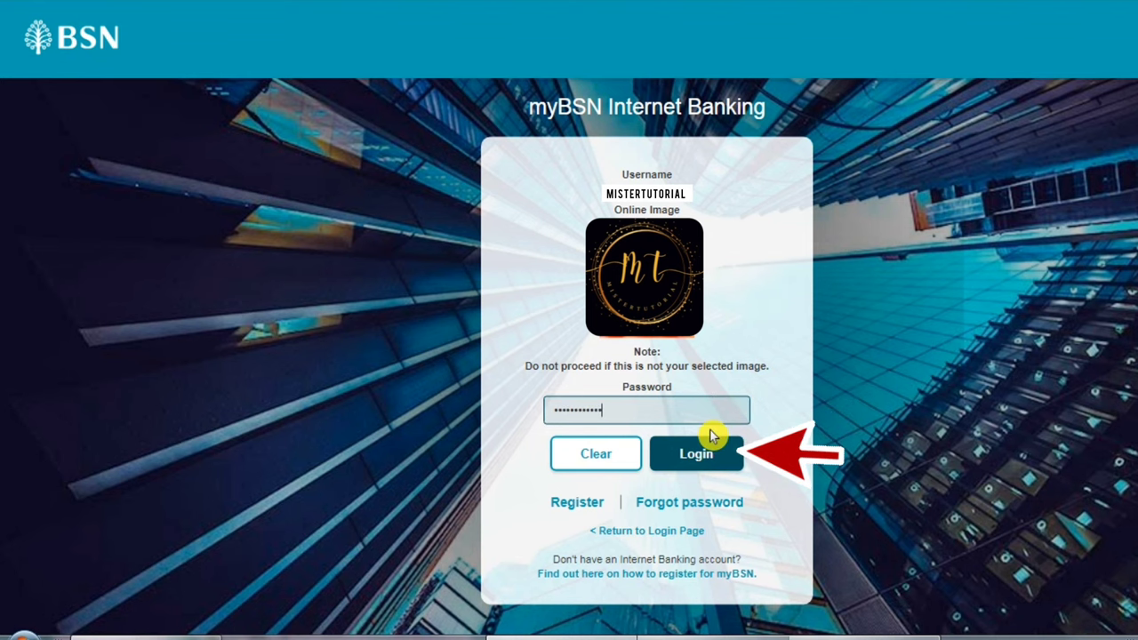
{"action": "left_click", "coordinate": [711, 455]}
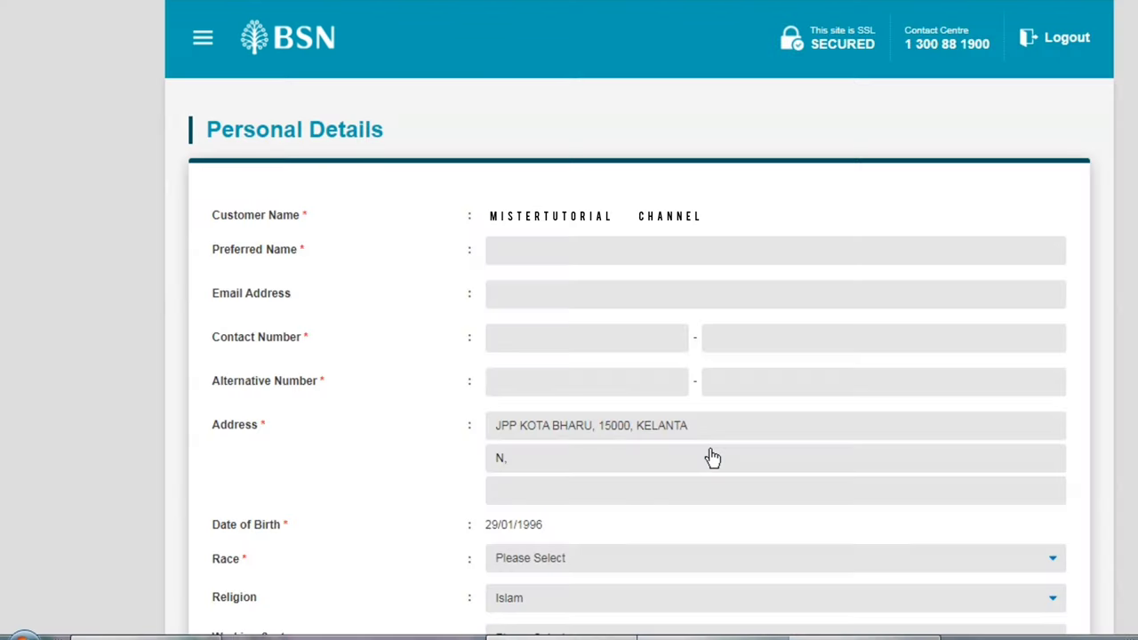
Step: Fill in the Preferred Name and Email Address fields and continue past Personal Details
{"action": "scroll", "coordinate": [721, 424], "scroll_direction": "down", "scroll_amount": 1}
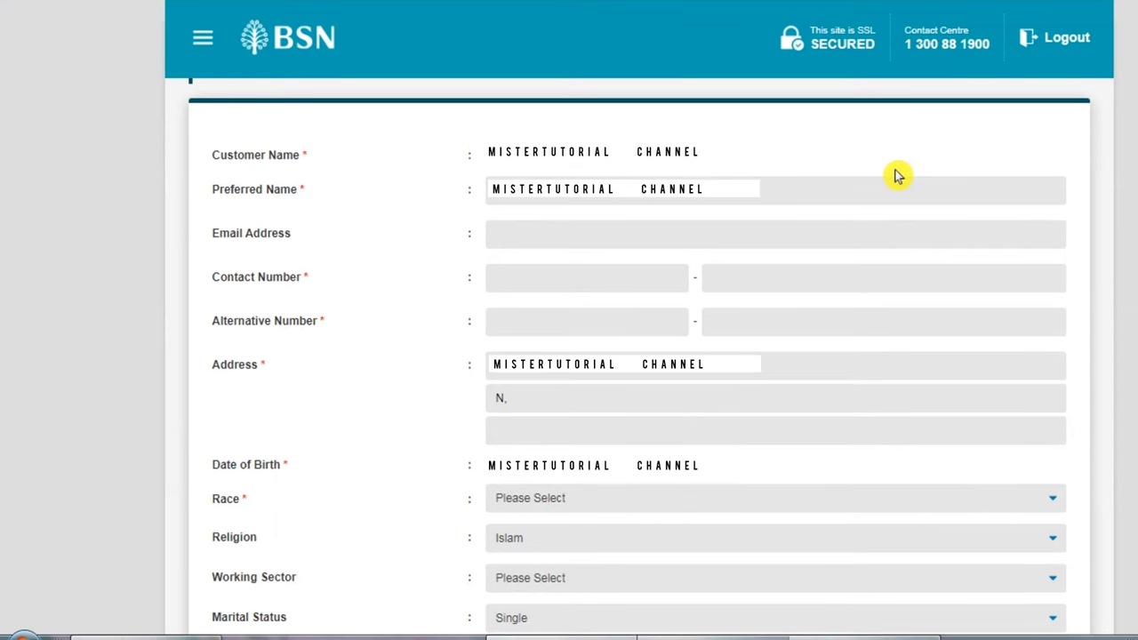
{"action": "left_click", "coordinate": [894, 190]}
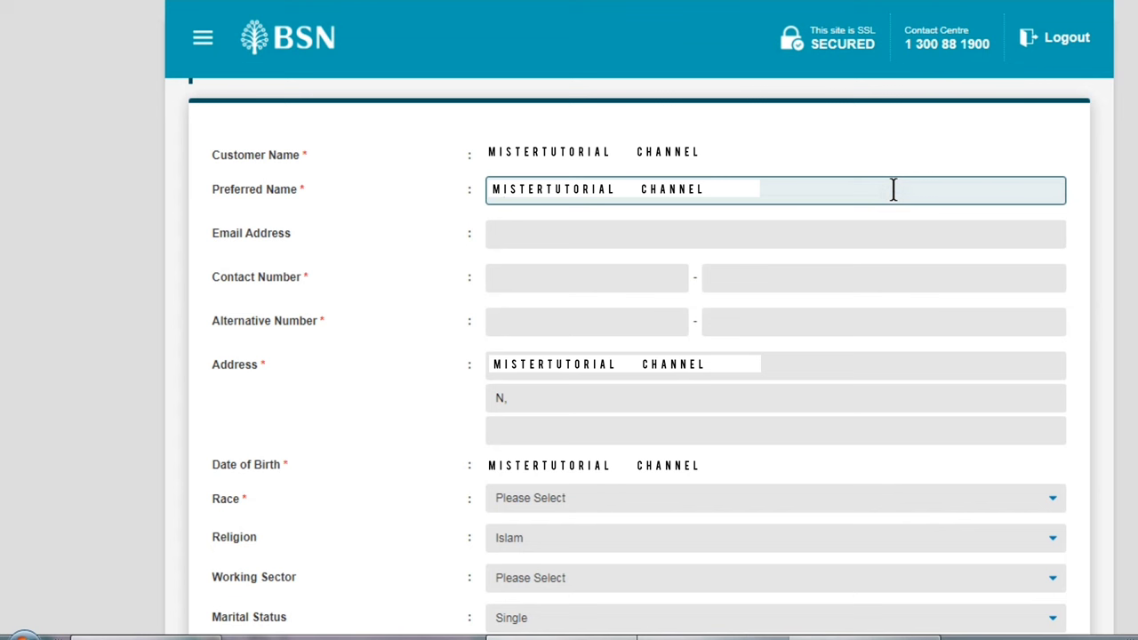
{"action": "left_click", "coordinate": [669, 239]}
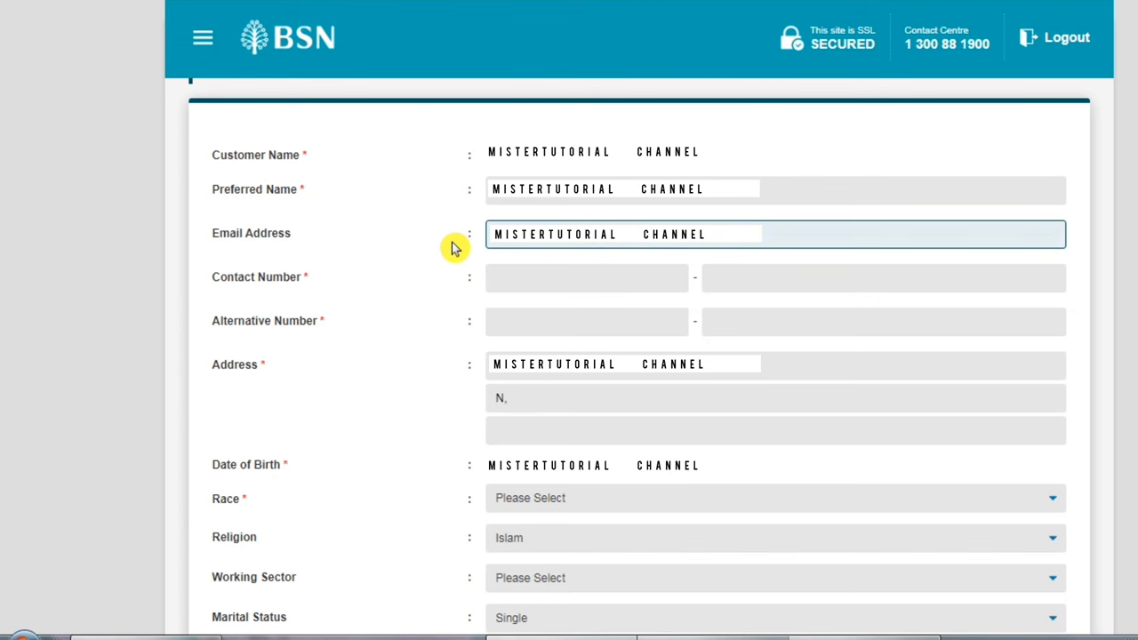
{"action": "scroll", "coordinate": [1053, 620], "scroll_direction": "down", "scroll_amount": 15}
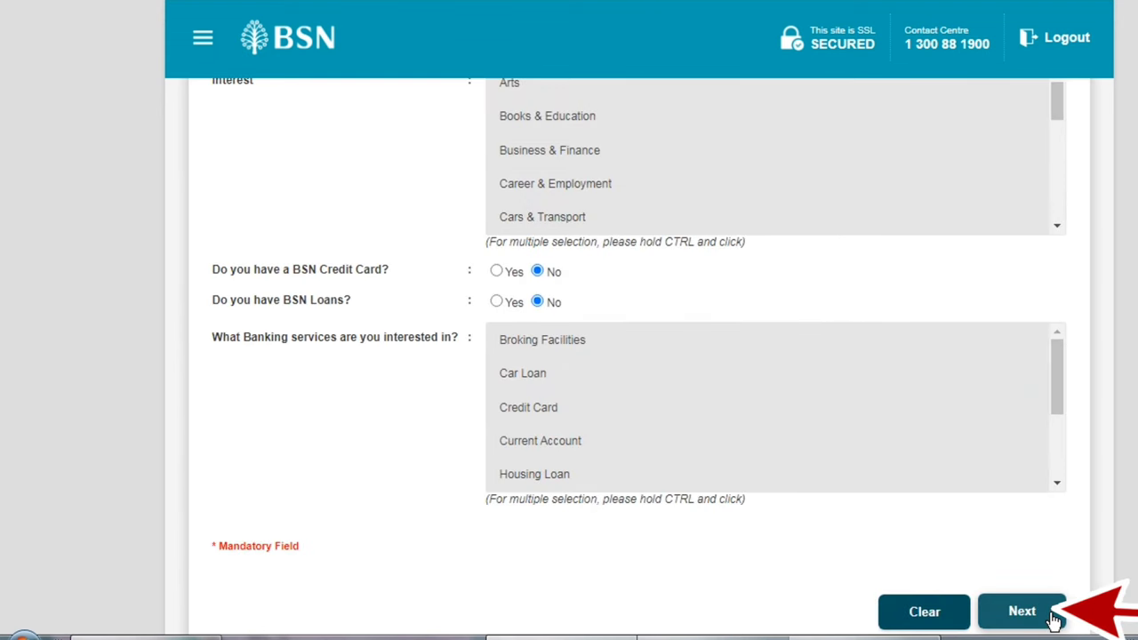
{"action": "left_click", "coordinate": [1053, 620]}
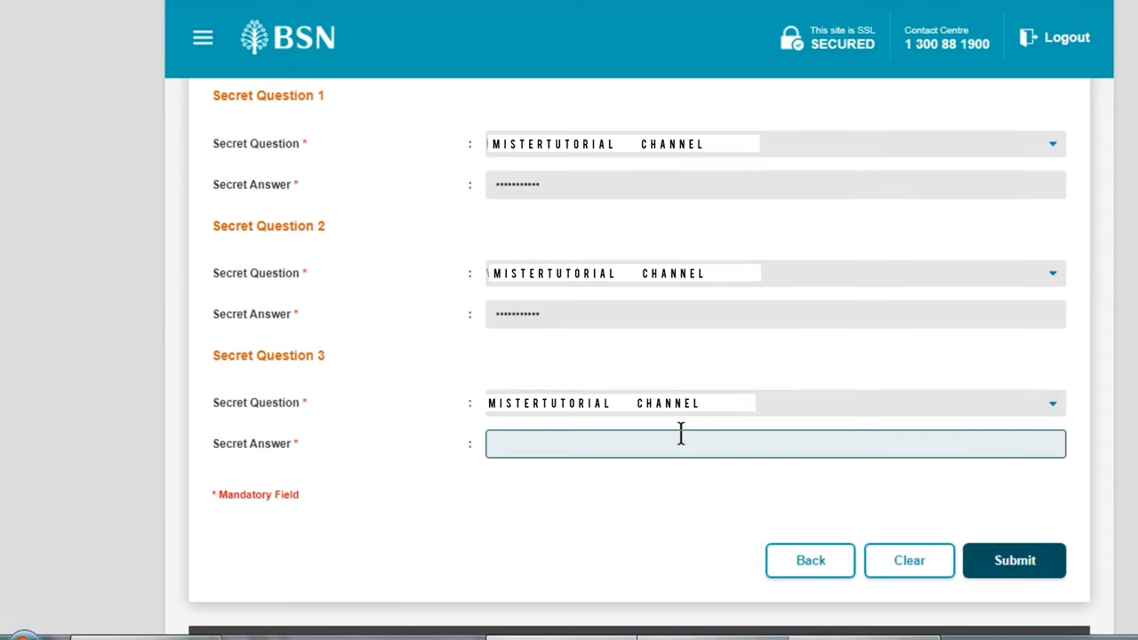
Step: Submit answers to the three secret questions and close the DuitNow promotion pop-up
{"action": "type", "text": "****"}
{"action": "type", "text": "*******"}
{"action": "left_click", "coordinate": [1003, 567]}
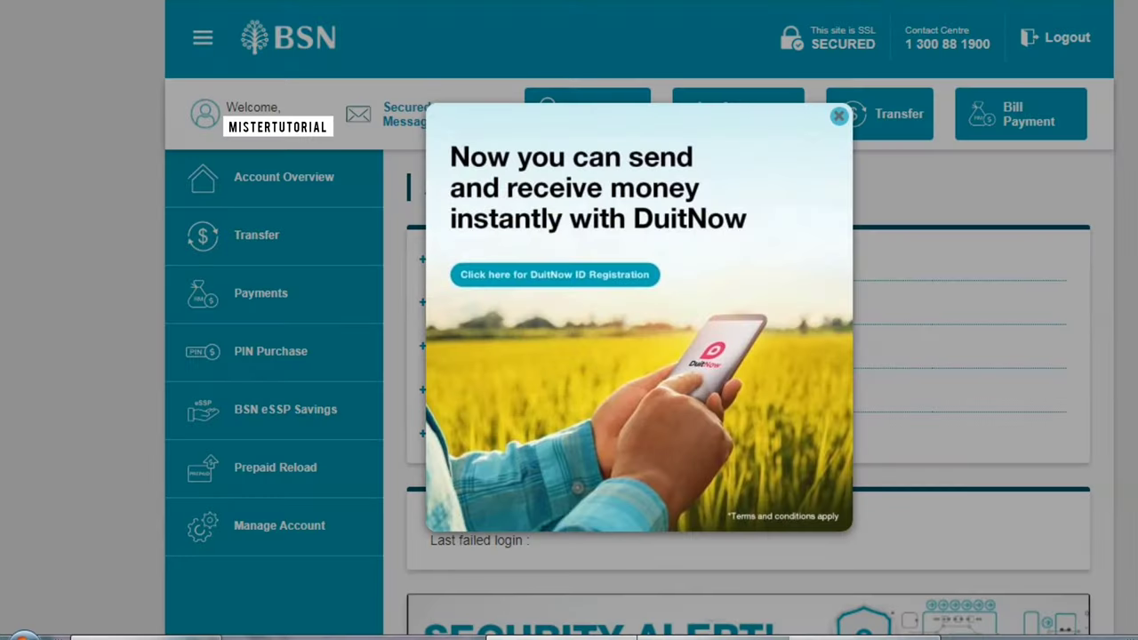
{"action": "left_click", "coordinate": [840, 117]}
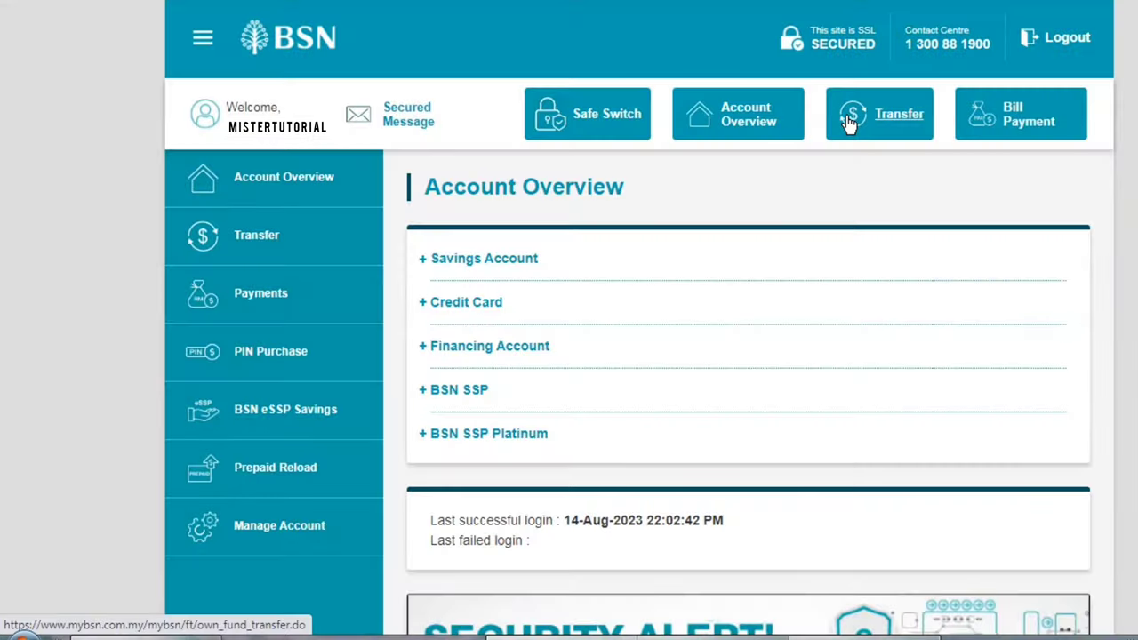
{"action": "left_click", "coordinate": [849, 120]}
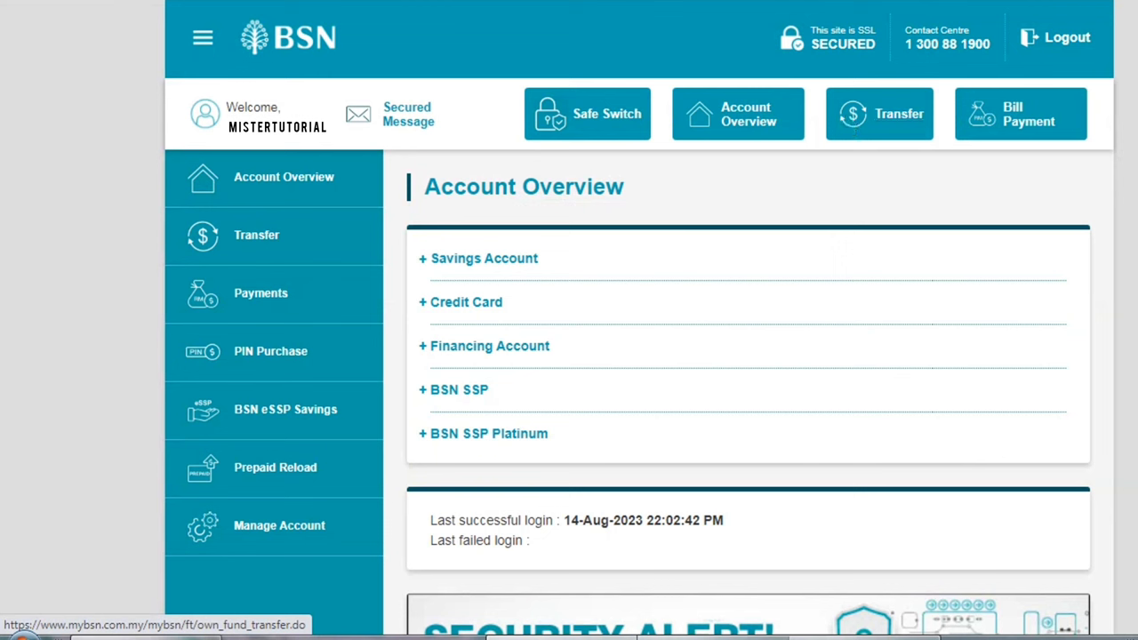